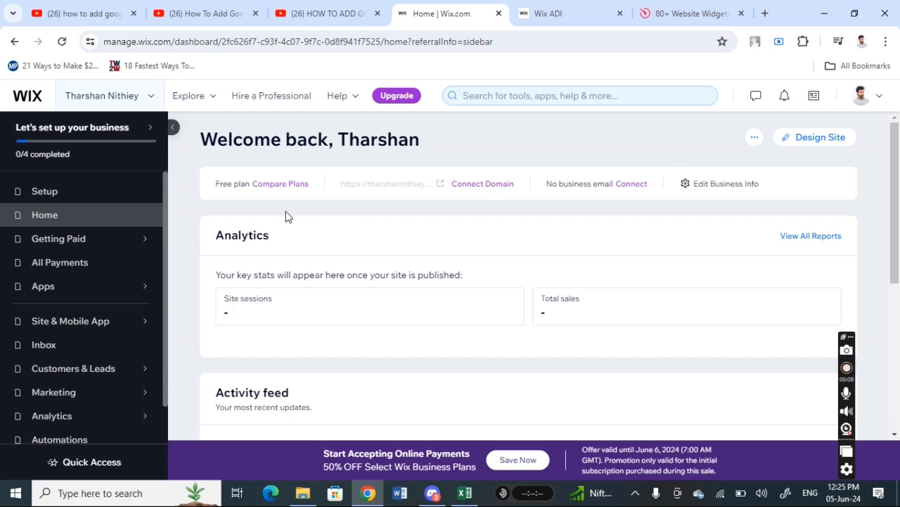
{"action": "left_click_drag", "start_coordinate": [895, 221], "coordinate": [899, 388]}
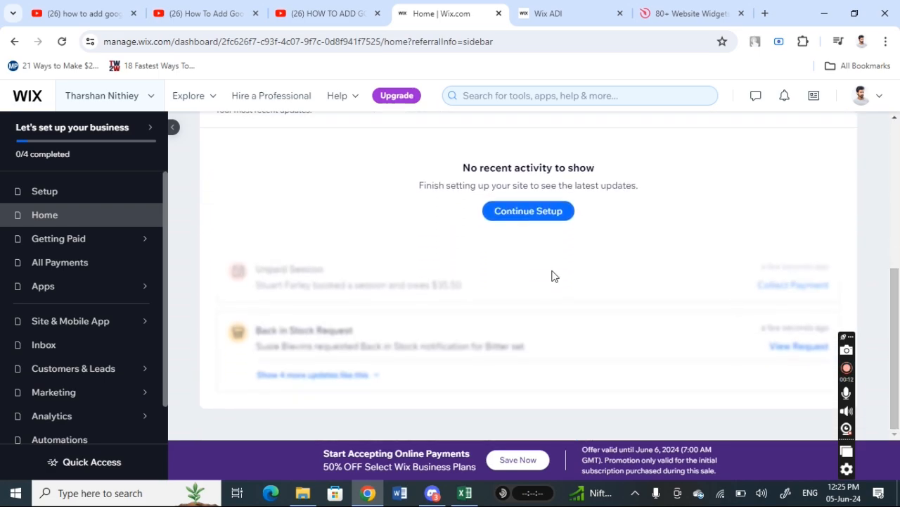
{"action": "scroll", "coordinate": [464, 284], "scroll_direction": "up", "scroll_amount": 5}
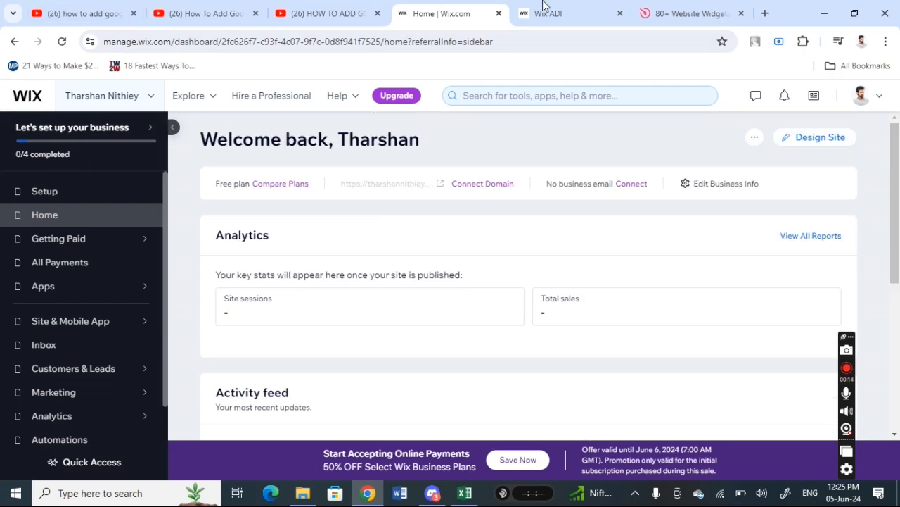
- Switch to the Elfsight site, search its widget catalog for "google review" and open the Google Reviews widget page
{"action": "left_click", "coordinate": [687, 14]}
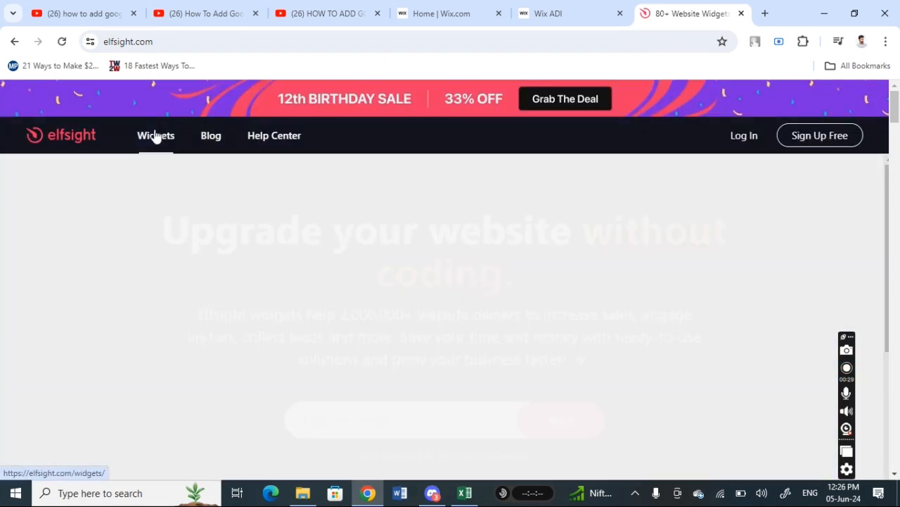
{"action": "left_click", "coordinate": [149, 139]}
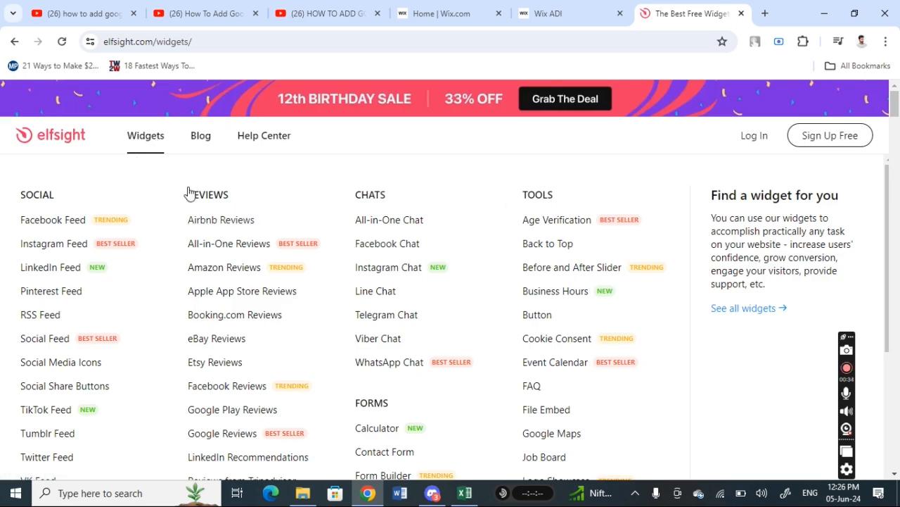
{"action": "left_click", "coordinate": [148, 141]}
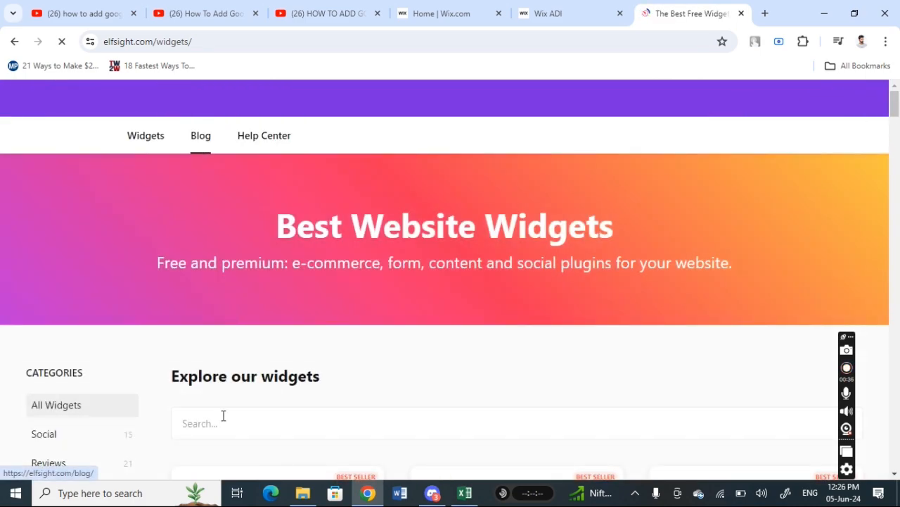
{"action": "left_click", "coordinate": [221, 424]}
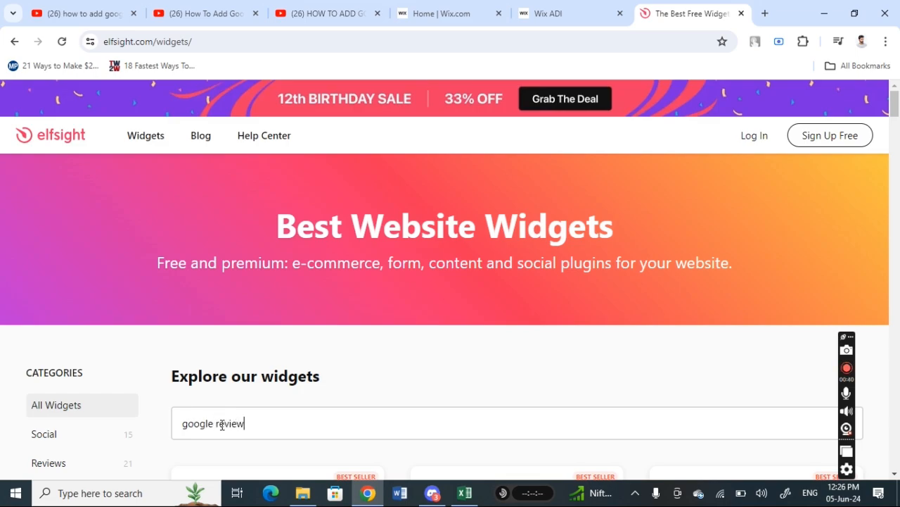
{"action": "scroll", "coordinate": [221, 310], "scroll_direction": "down", "scroll_amount": 2}
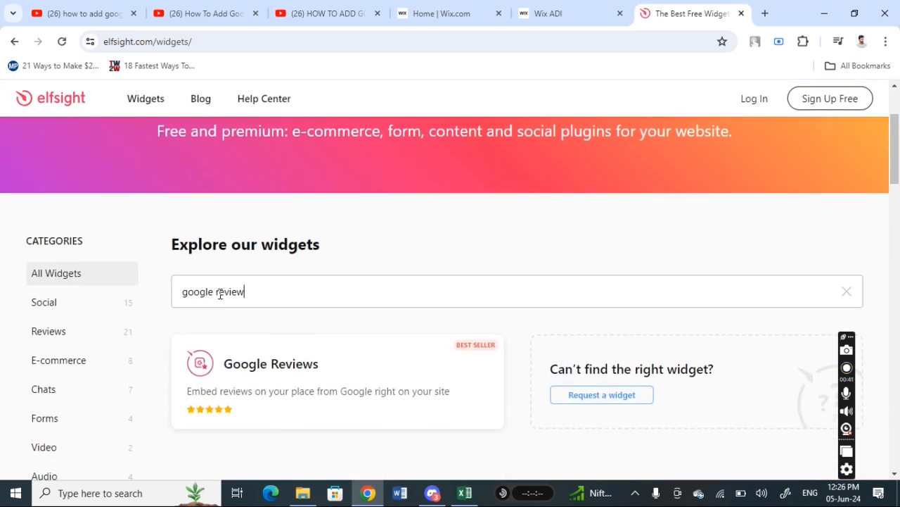
{"action": "left_click", "coordinate": [226, 365]}
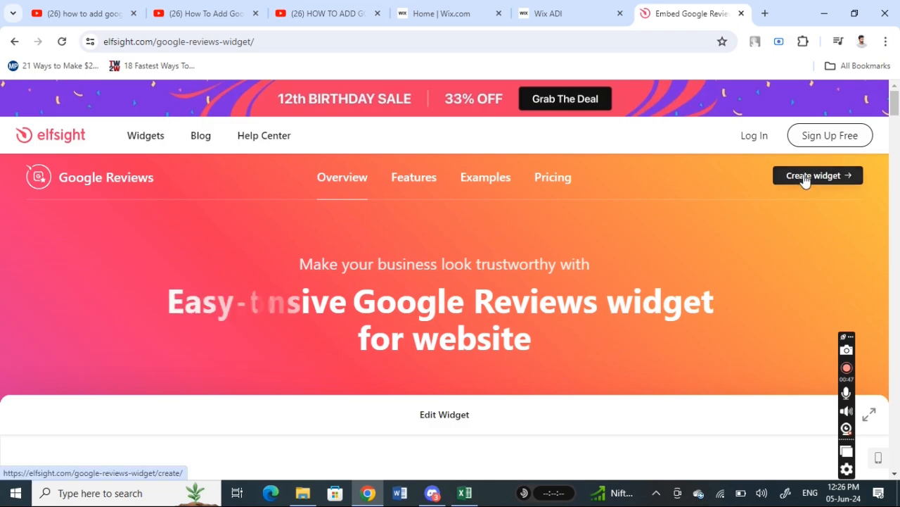
- Start creating a Google Reviews widget and continue with the Carousel Widget template
{"action": "left_click", "coordinate": [804, 178]}
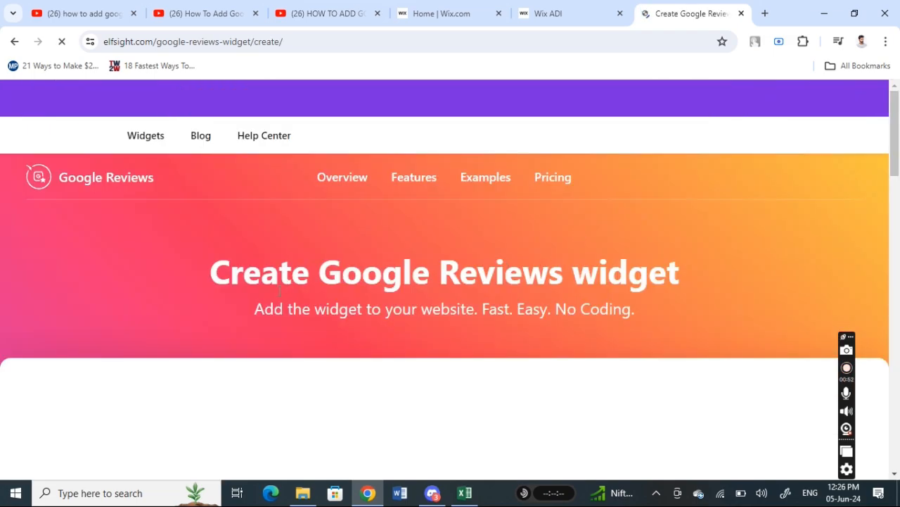
{"action": "scroll", "coordinate": [301, 268], "scroll_direction": "down", "scroll_amount": 2}
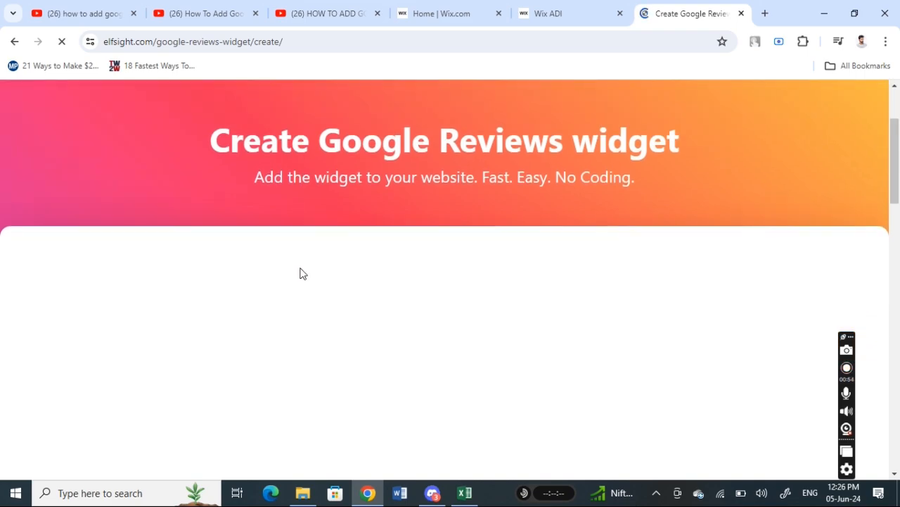
{"action": "scroll", "coordinate": [301, 274], "scroll_direction": "up", "scroll_amount": 2}
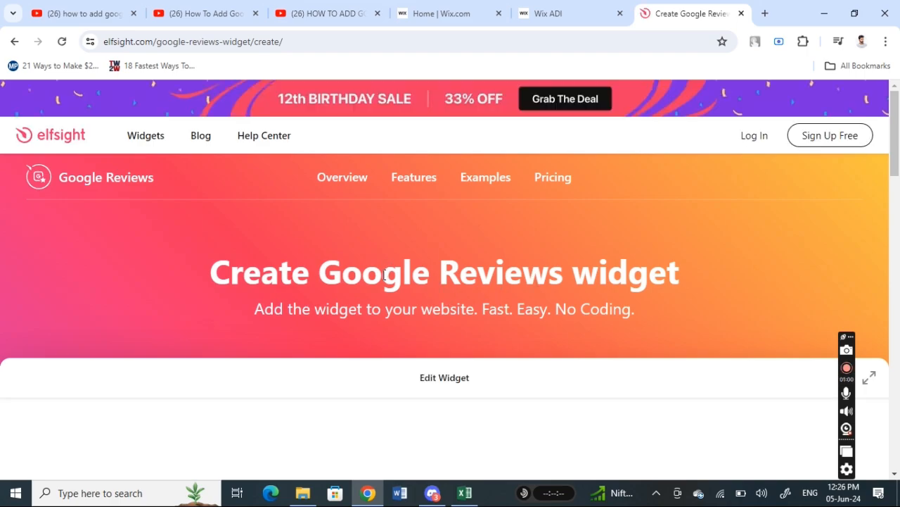
{"action": "scroll", "coordinate": [386, 274], "scroll_direction": "down", "scroll_amount": 2}
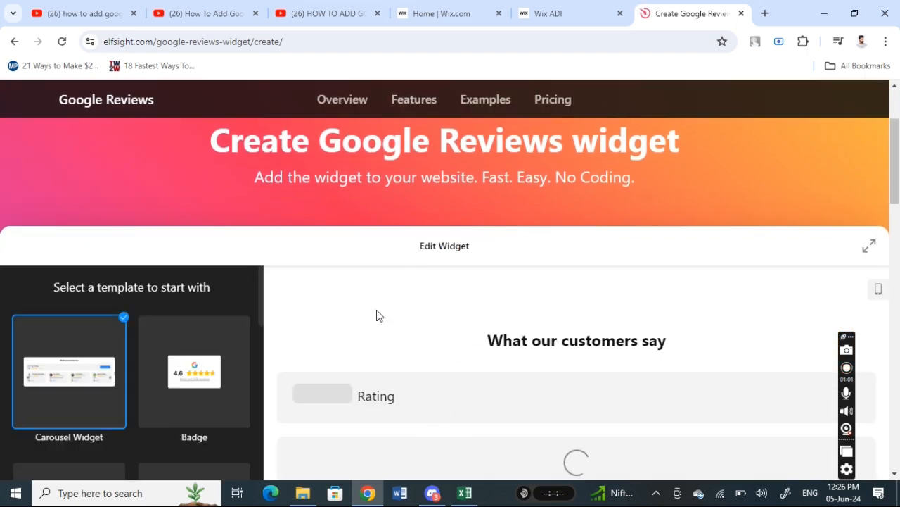
{"action": "scroll", "coordinate": [377, 314], "scroll_direction": "down", "scroll_amount": 2}
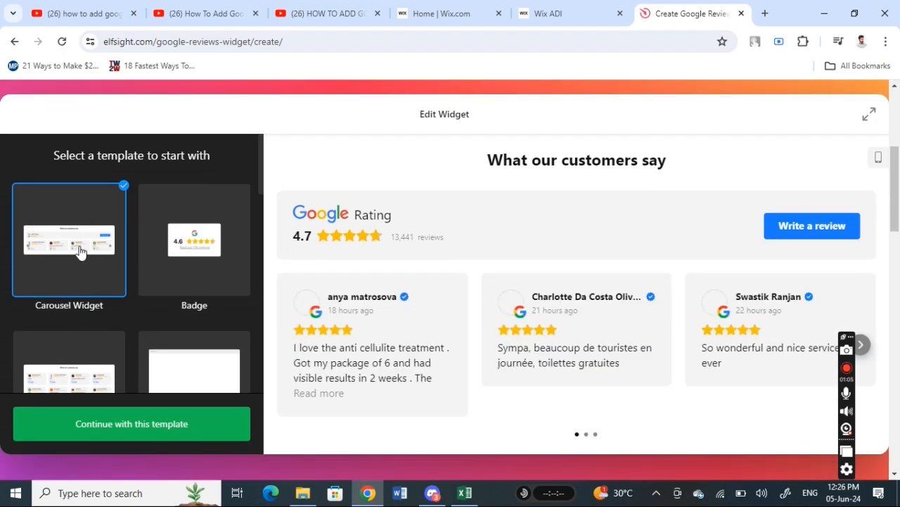
{"action": "left_click", "coordinate": [121, 422]}
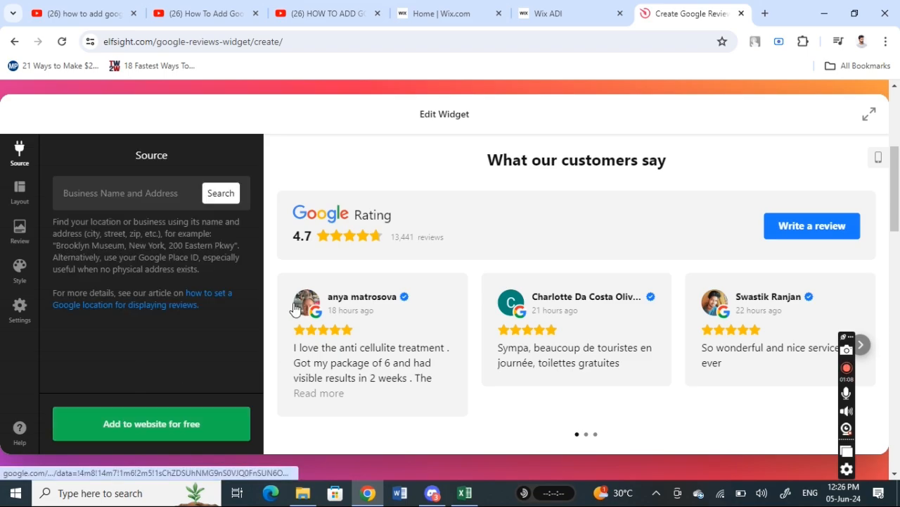
- Choose to add the widget to the website for free and sign up to Elfsight with the existing Google account
{"action": "left_click", "coordinate": [101, 196]}
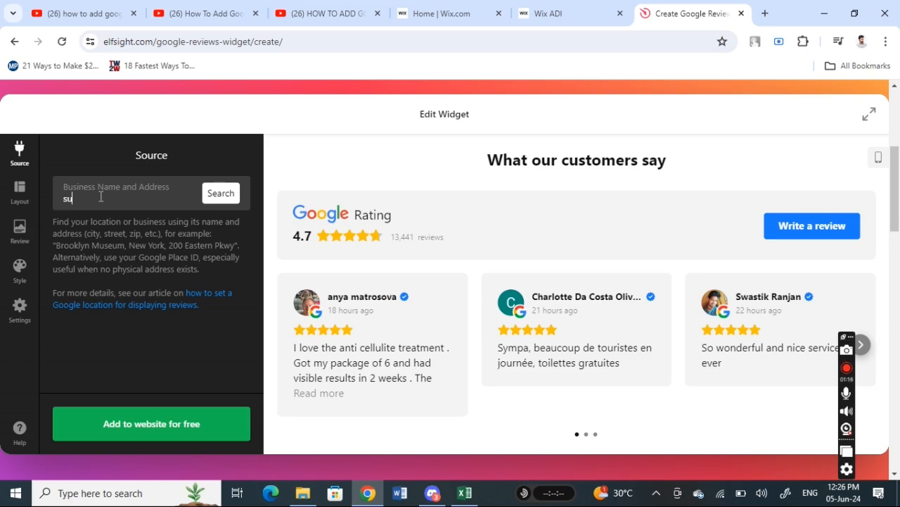
{"action": "left_click", "coordinate": [142, 430]}
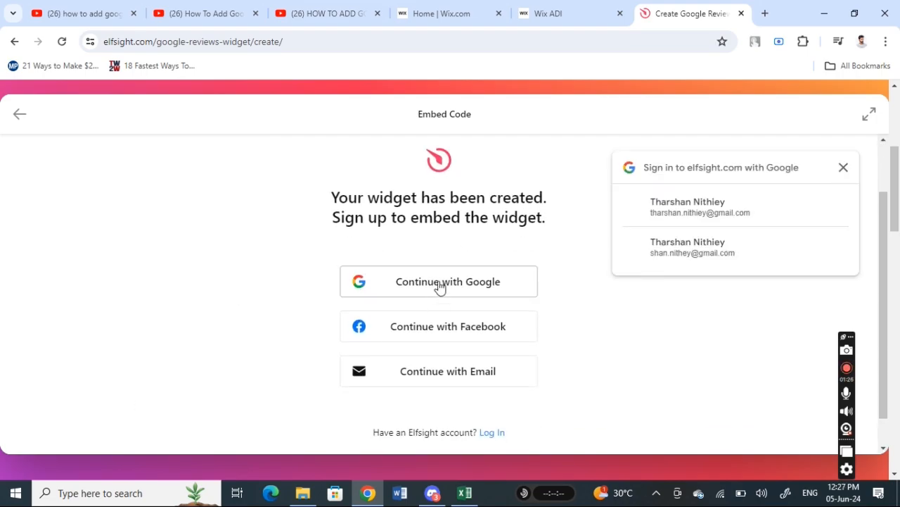
{"action": "left_click", "coordinate": [438, 286]}
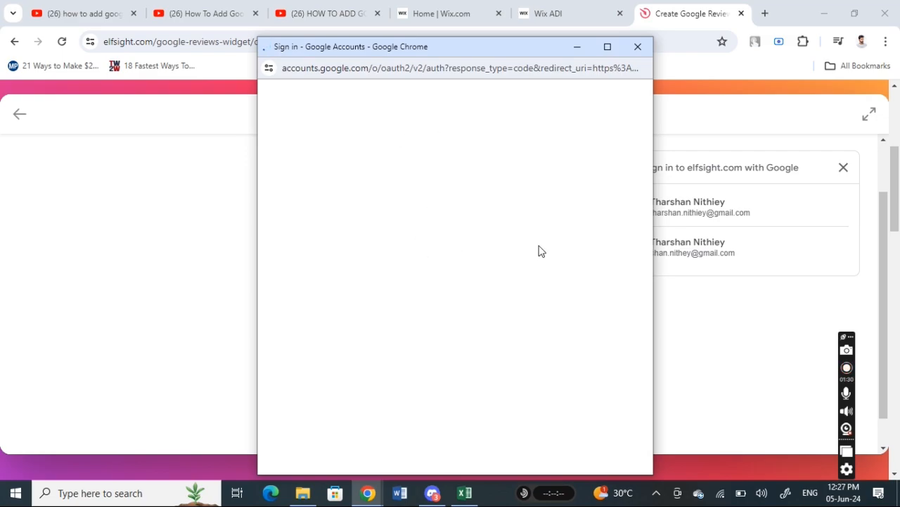
{"action": "left_click", "coordinate": [565, 180]}
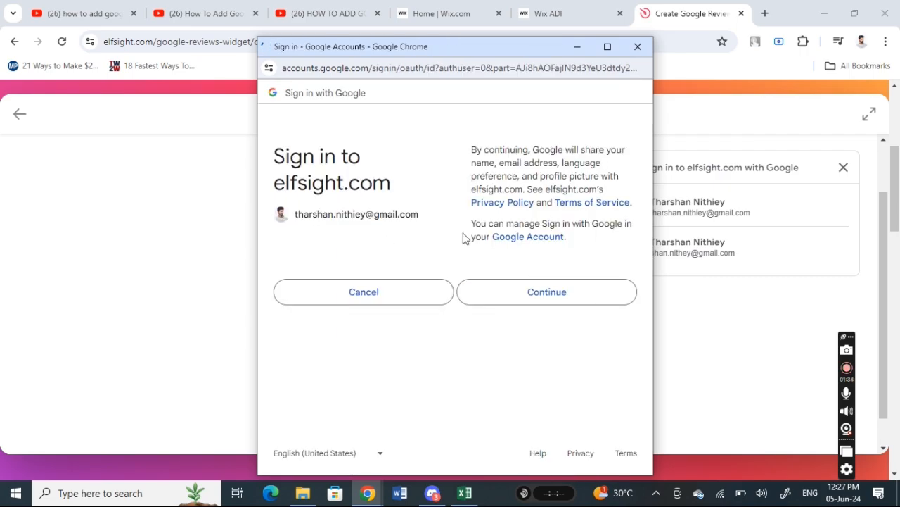
{"action": "left_click", "coordinate": [533, 302]}
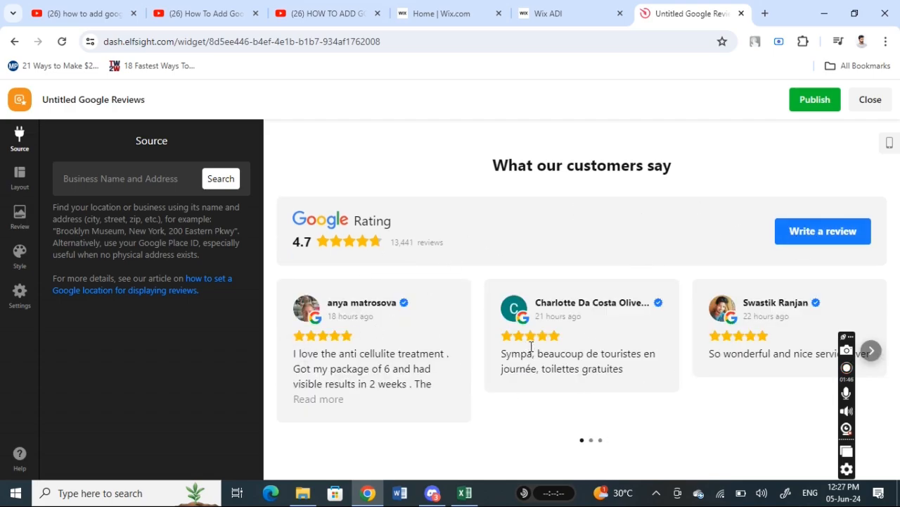
- Check where the preview's "Write a review" link leads, and return to the widget editor
{"action": "left_click", "coordinate": [147, 178]}
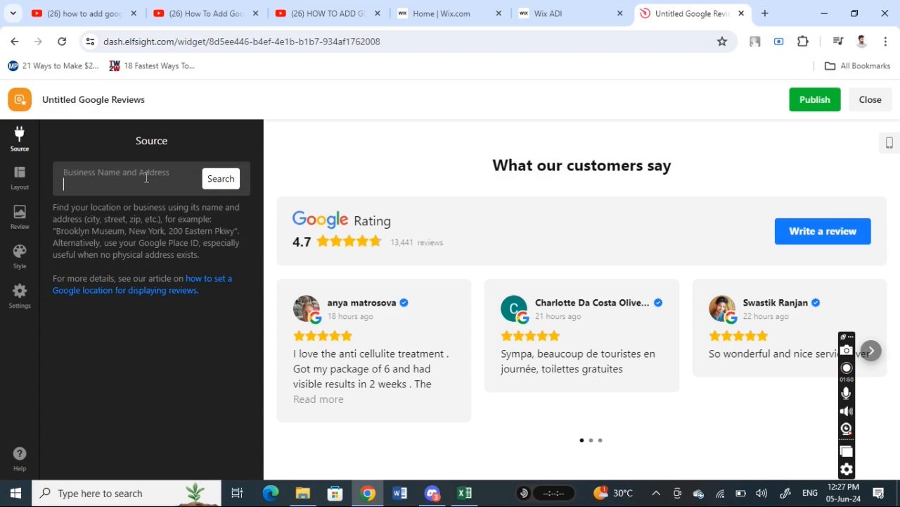
{"action": "left_click", "coordinate": [804, 231]}
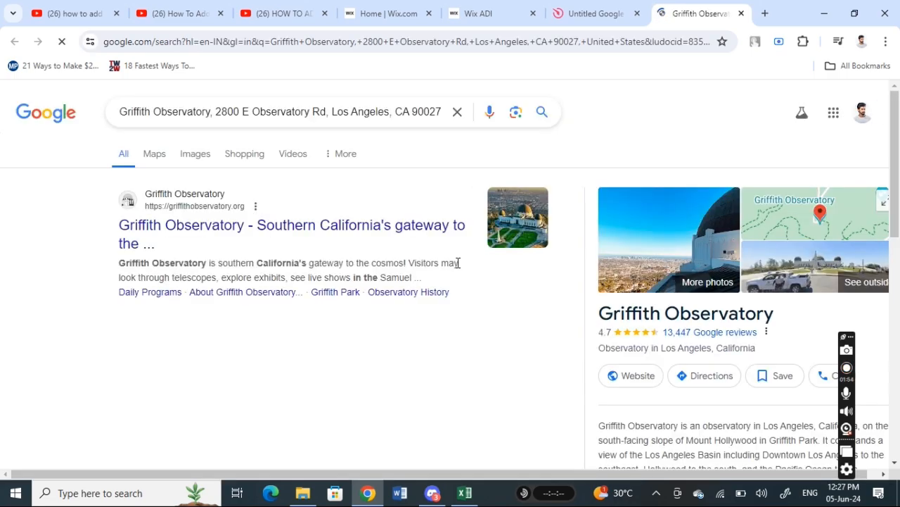
{"action": "left_click", "coordinate": [593, 15]}
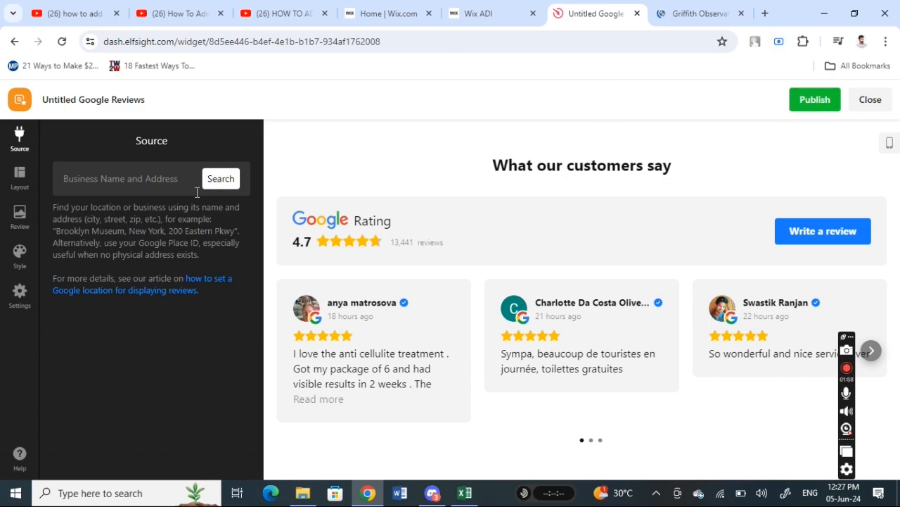
- Publish the Google Reviews widget and select the Free plan for installing it
{"action": "left_click", "coordinate": [814, 99]}
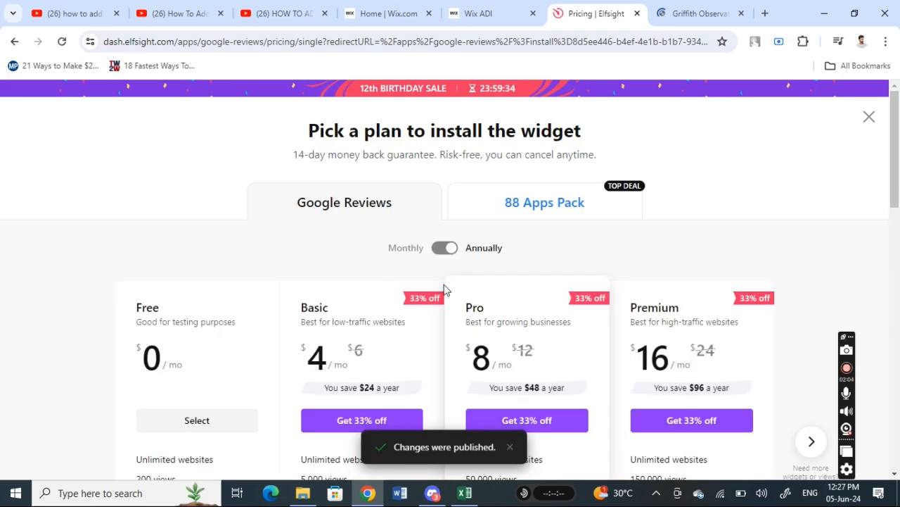
{"action": "scroll", "coordinate": [378, 294], "scroll_direction": "down", "scroll_amount": 2}
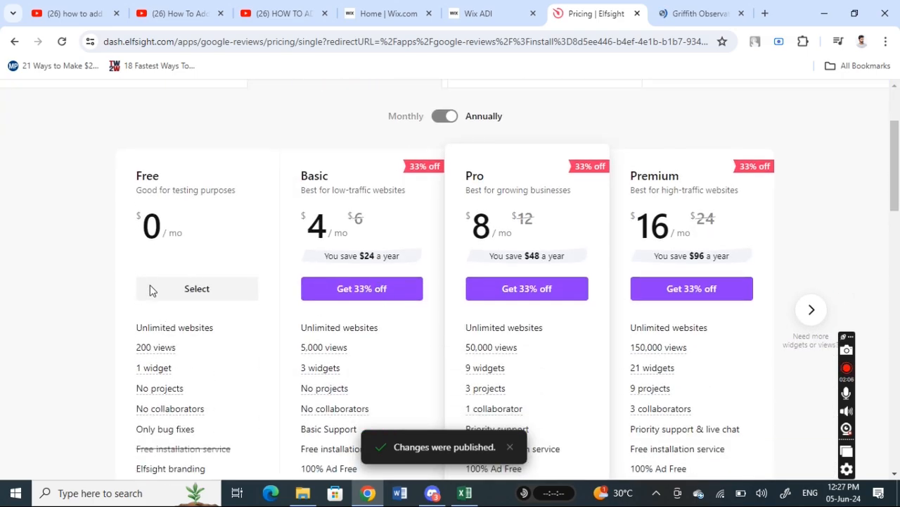
{"action": "scroll", "coordinate": [226, 286], "scroll_direction": "down", "scroll_amount": 3}
{"action": "scroll", "coordinate": [185, 267], "scroll_direction": "up", "scroll_amount": 4}
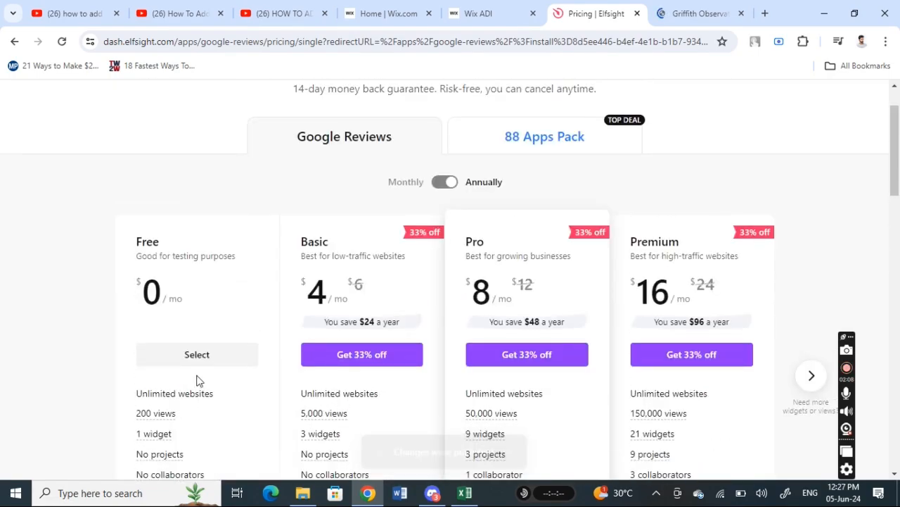
{"action": "left_click", "coordinate": [196, 355]}
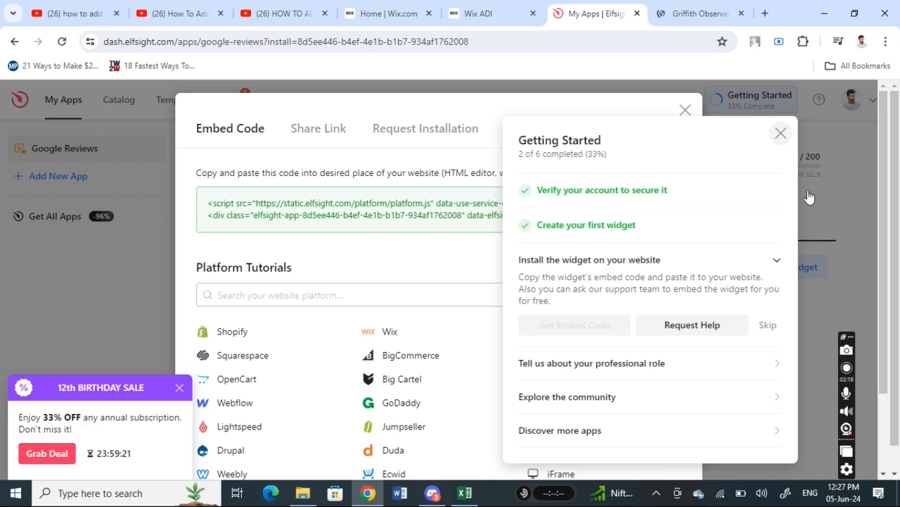
- Dismiss the Getting Started checklist, copy the widget's embed code and switch to the Wix ADI site editor
{"action": "left_click", "coordinate": [781, 133]}
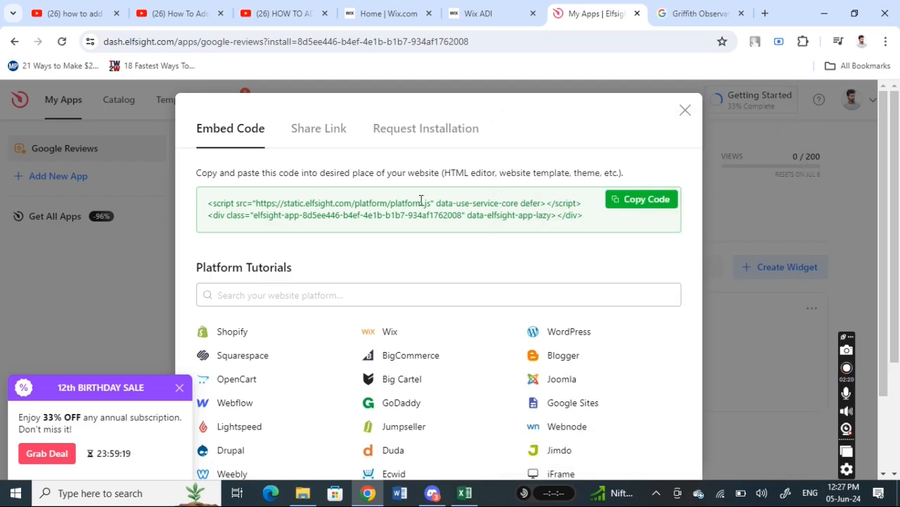
{"action": "left_click", "coordinate": [644, 200]}
{"action": "left_click", "coordinate": [392, 21]}
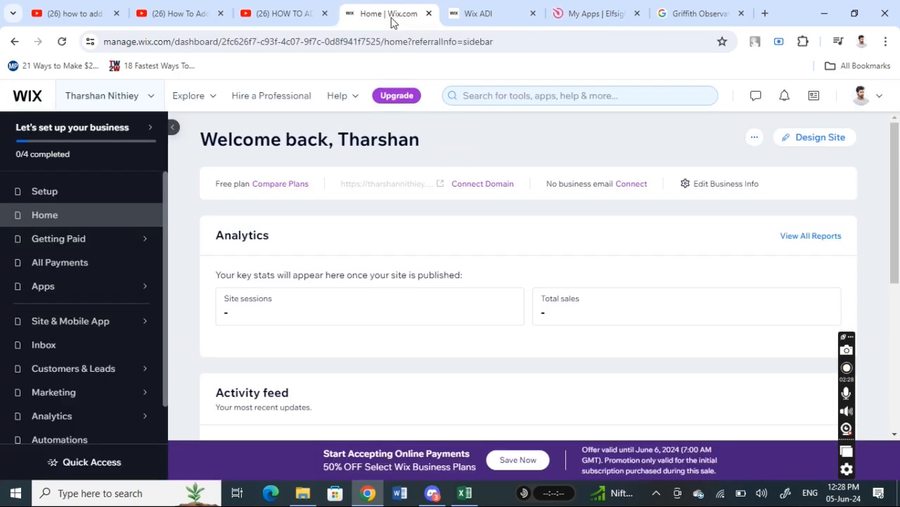
{"action": "left_click", "coordinate": [495, 16]}
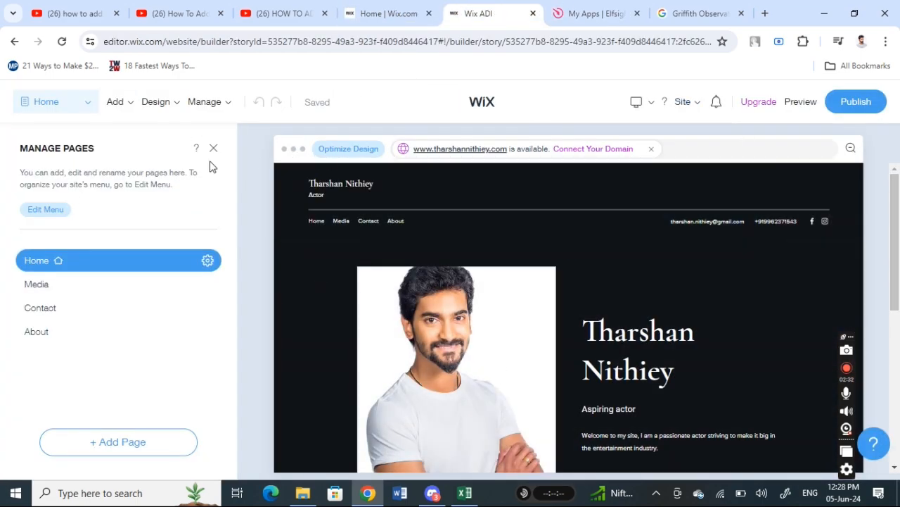
- Add an HTML Embed section to the Home page, using the layout with the embed box beside the title, subtitle and paragraph
{"action": "left_click", "coordinate": [115, 103]}
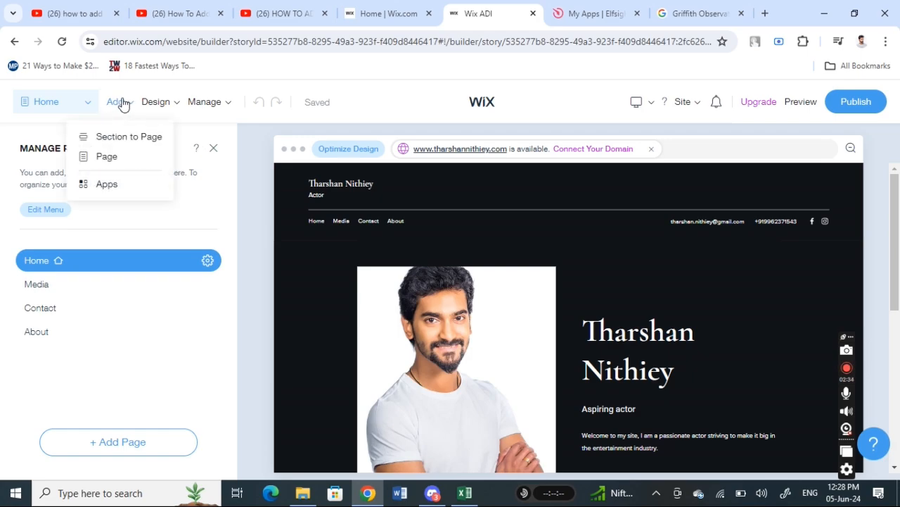
{"action": "left_click", "coordinate": [108, 139]}
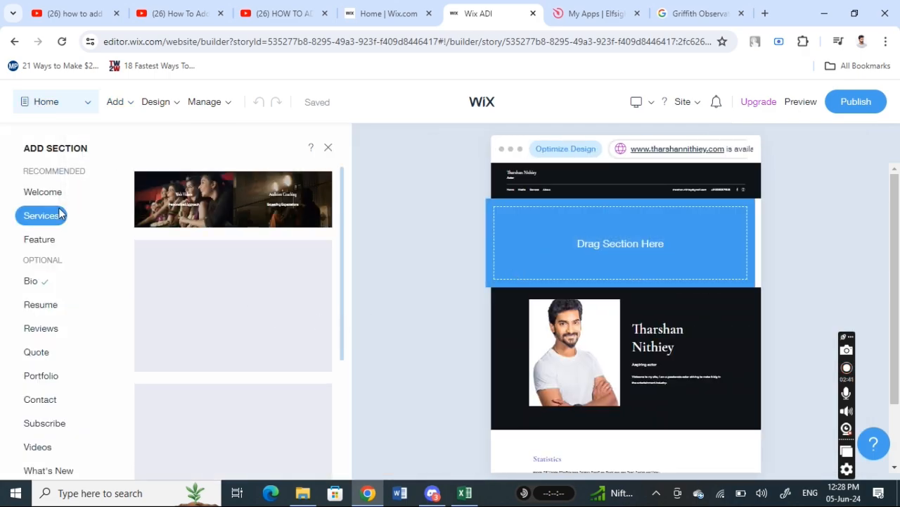
{"action": "scroll", "coordinate": [46, 223], "scroll_direction": "down", "scroll_amount": 6}
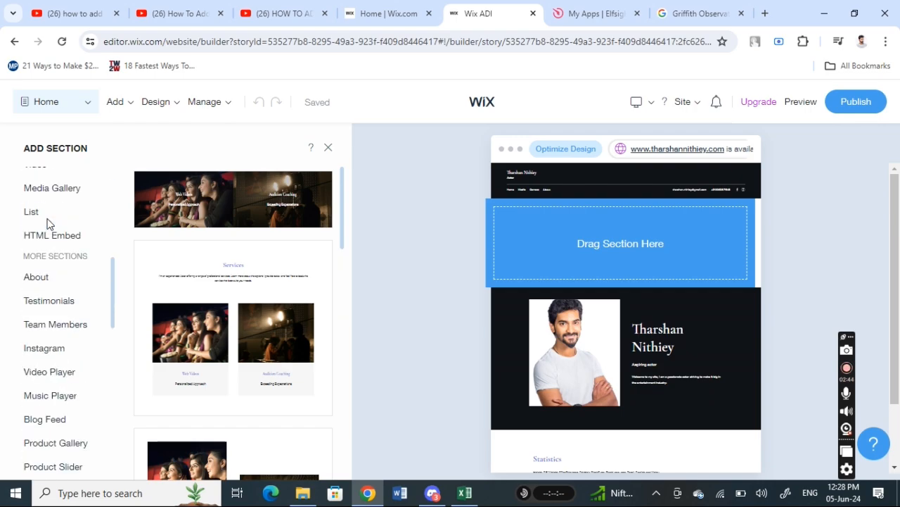
{"action": "left_click", "coordinate": [40, 238]}
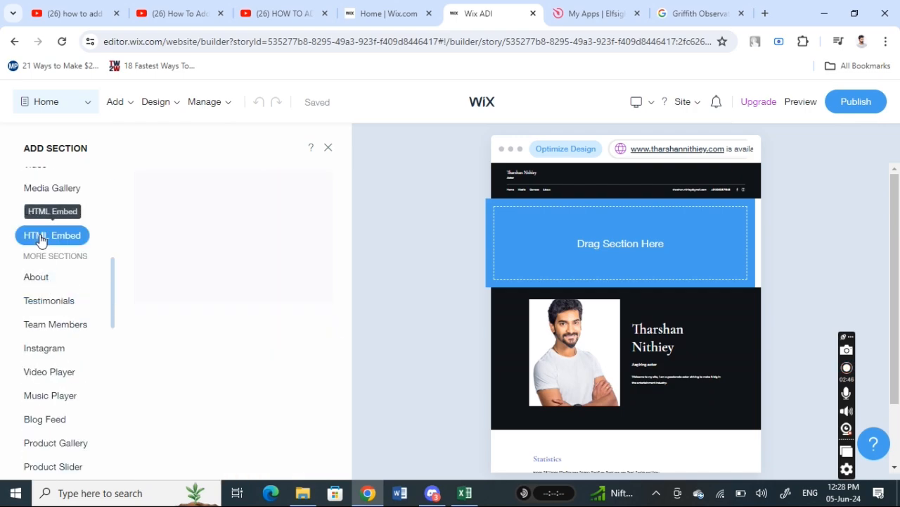
{"action": "mouse_move", "coordinate": [328, 199]}
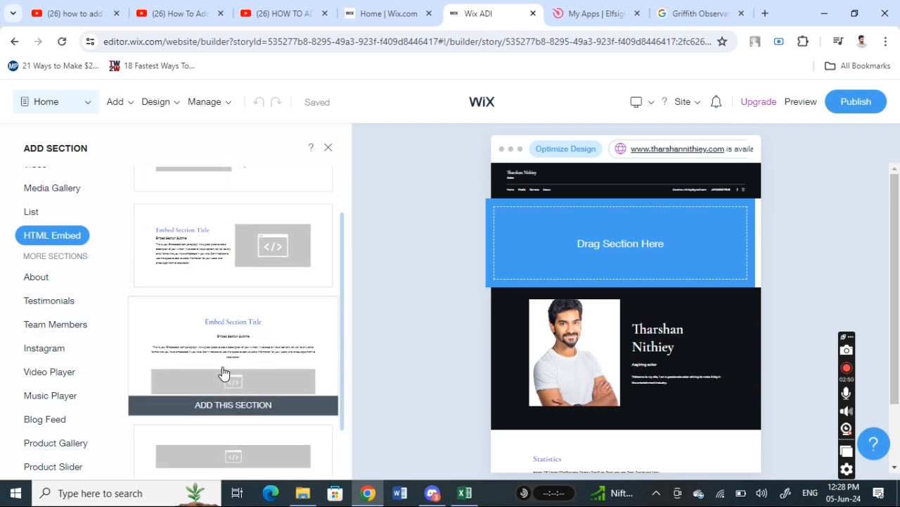
{"action": "left_click", "coordinate": [221, 250]}
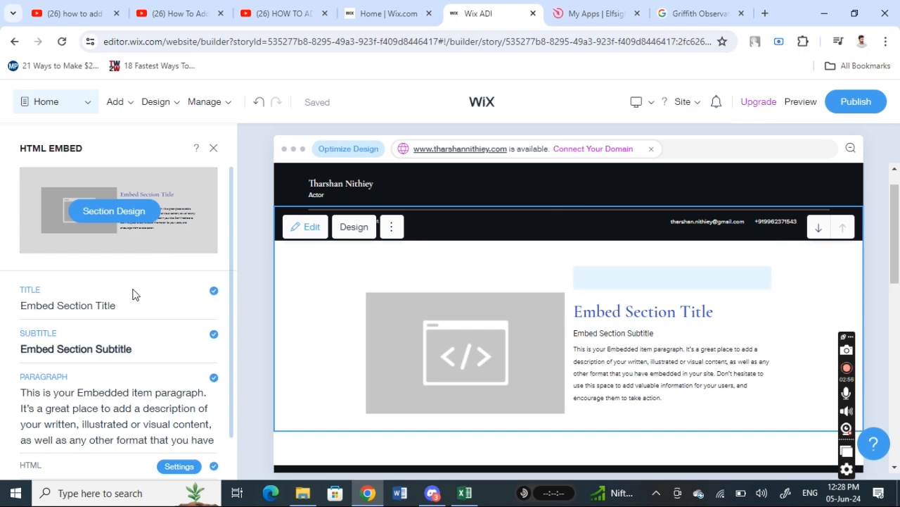
- Replace the HTML Embed section's placeholder paragraph text with the copied Elfsight widget embed code
{"action": "left_click", "coordinate": [95, 305]}
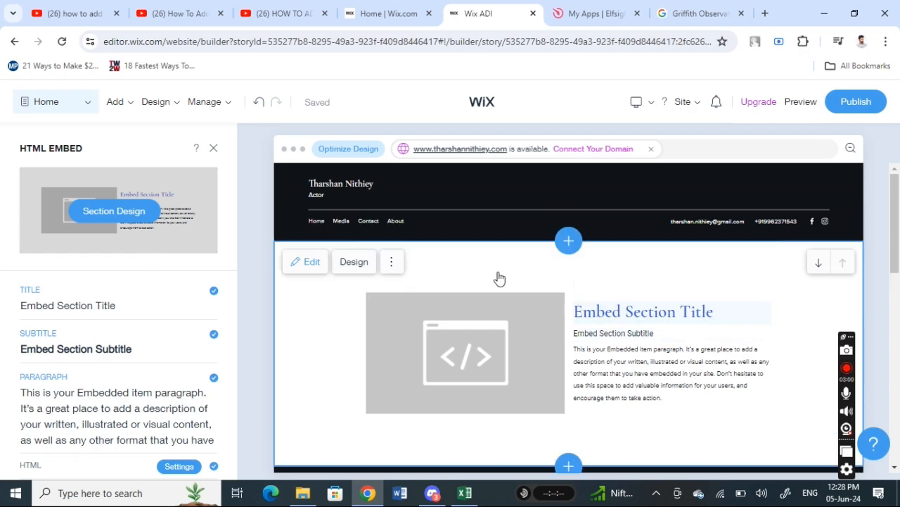
{"action": "left_click", "coordinate": [72, 349]}
{"action": "scroll", "coordinate": [83, 370], "scroll_direction": "down", "scroll_amount": 1}
{"action": "left_click", "coordinate": [115, 375]}
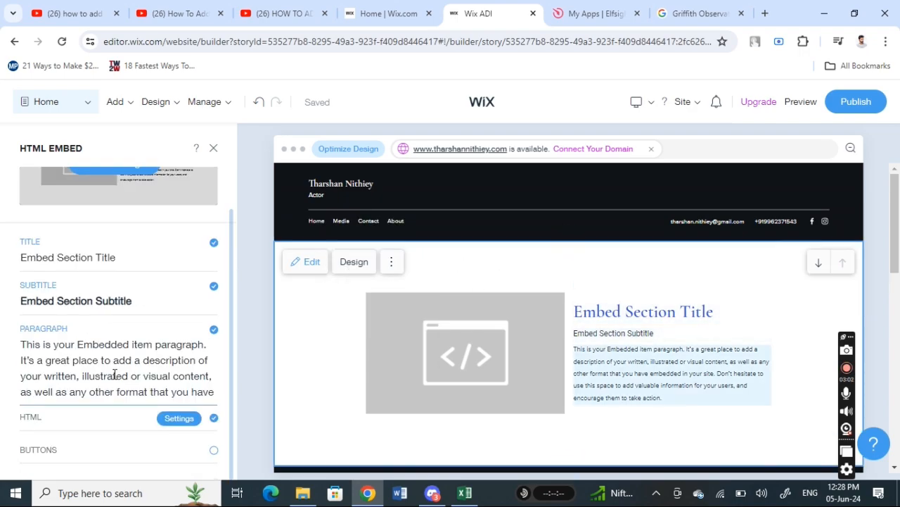
{"action": "left_click", "coordinate": [67, 342]}
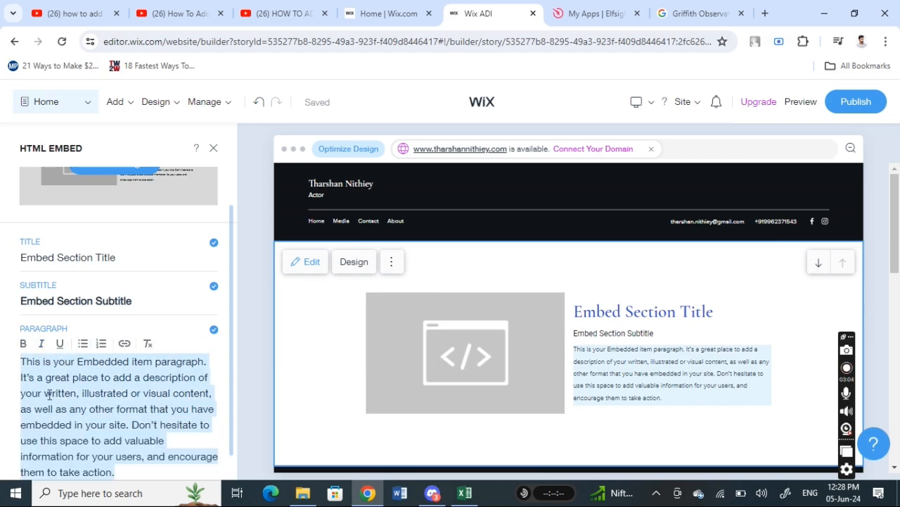
{"action": "key", "text": "BackSpace"}
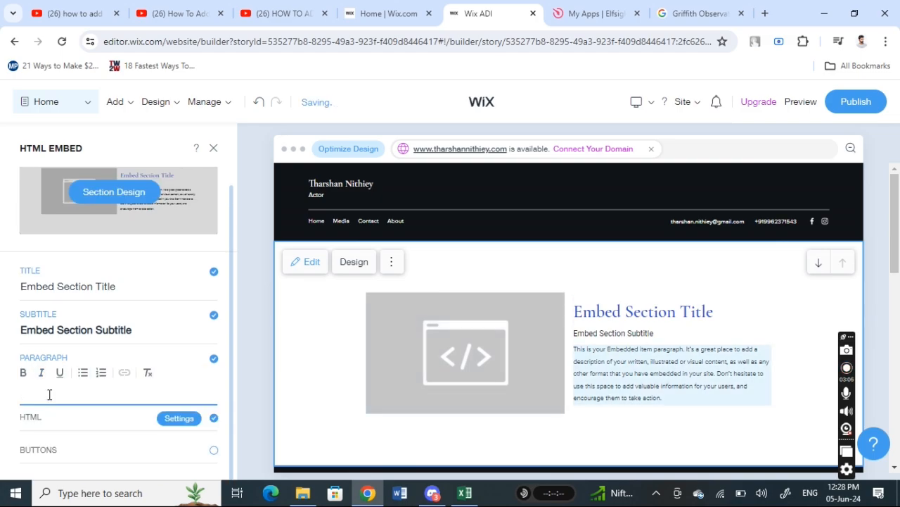
{"action": "key", "text": "ctrl+v"}
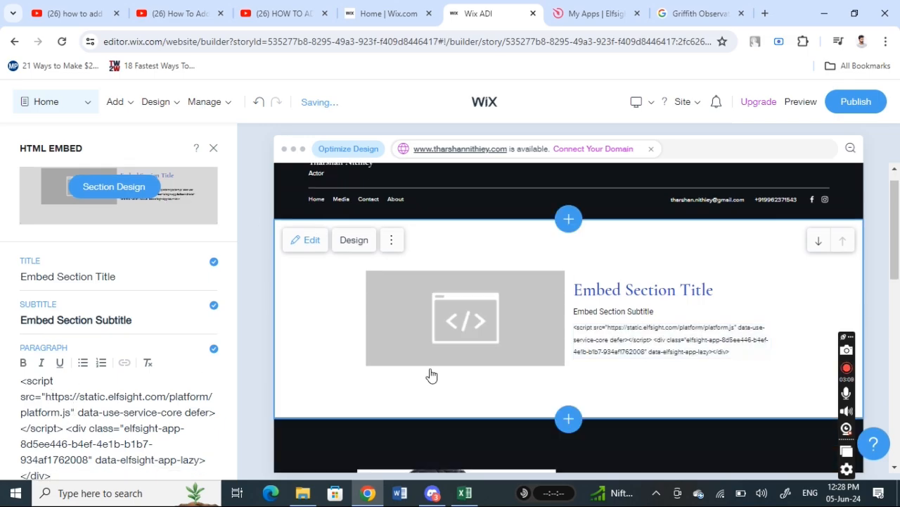
- Review the Home page from the embed section down to the Statistics section and return to the page header
{"action": "scroll", "coordinate": [434, 373], "scroll_direction": "down", "scroll_amount": 3}
{"action": "scroll", "coordinate": [546, 343], "scroll_direction": "up", "scroll_amount": 3}
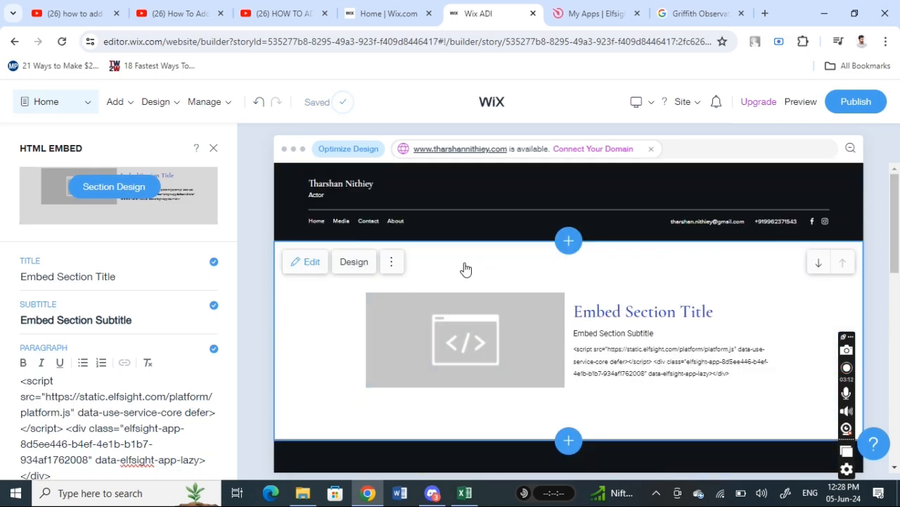
{"action": "scroll", "coordinate": [686, 345], "scroll_direction": "down", "scroll_amount": 3}
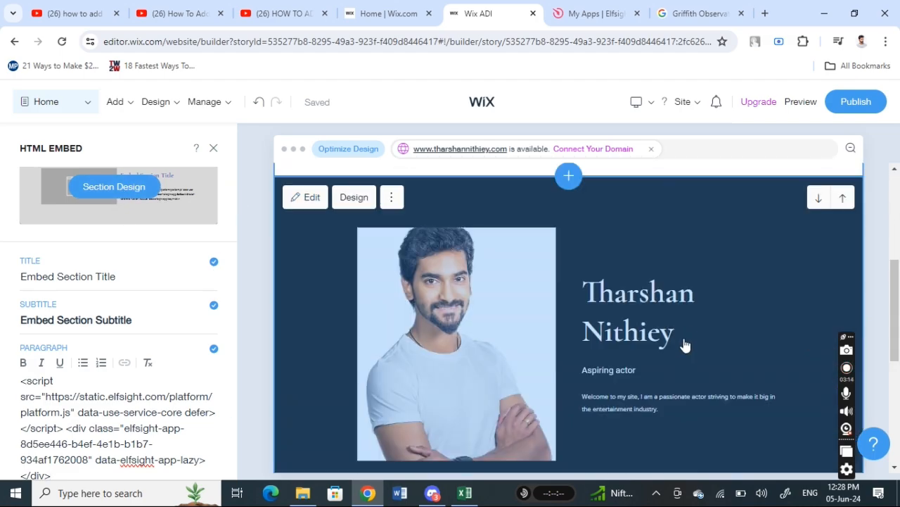
{"action": "scroll", "coordinate": [683, 354], "scroll_direction": "down", "scroll_amount": 3}
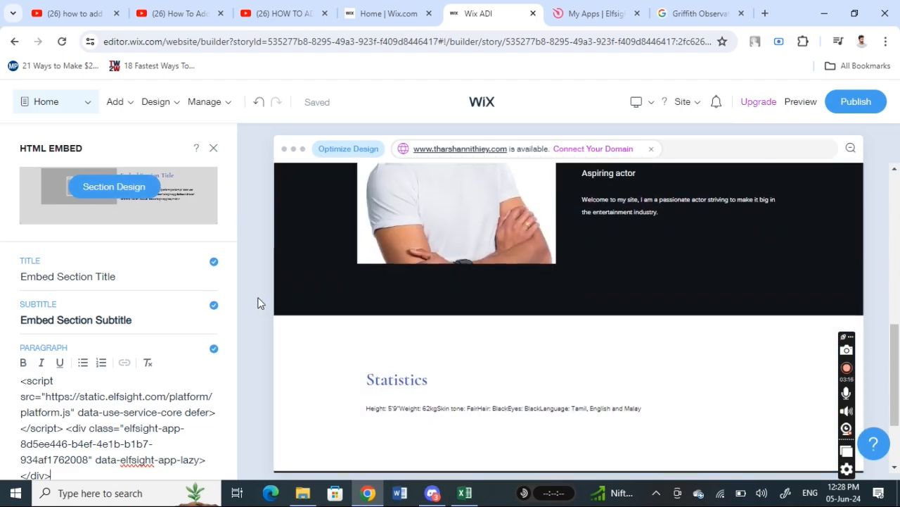
{"action": "scroll", "coordinate": [261, 289], "scroll_direction": "up", "scroll_amount": 5}
{"action": "scroll", "coordinate": [262, 289], "scroll_direction": "up", "scroll_amount": 2}
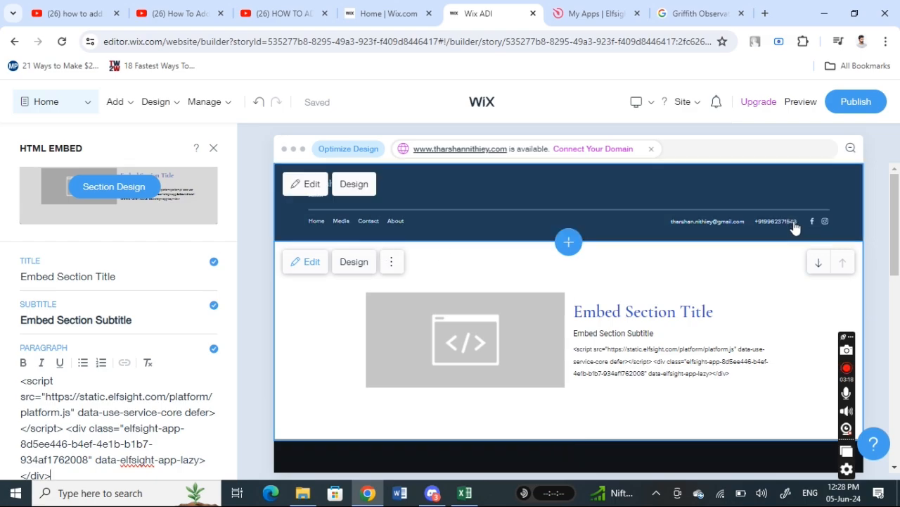